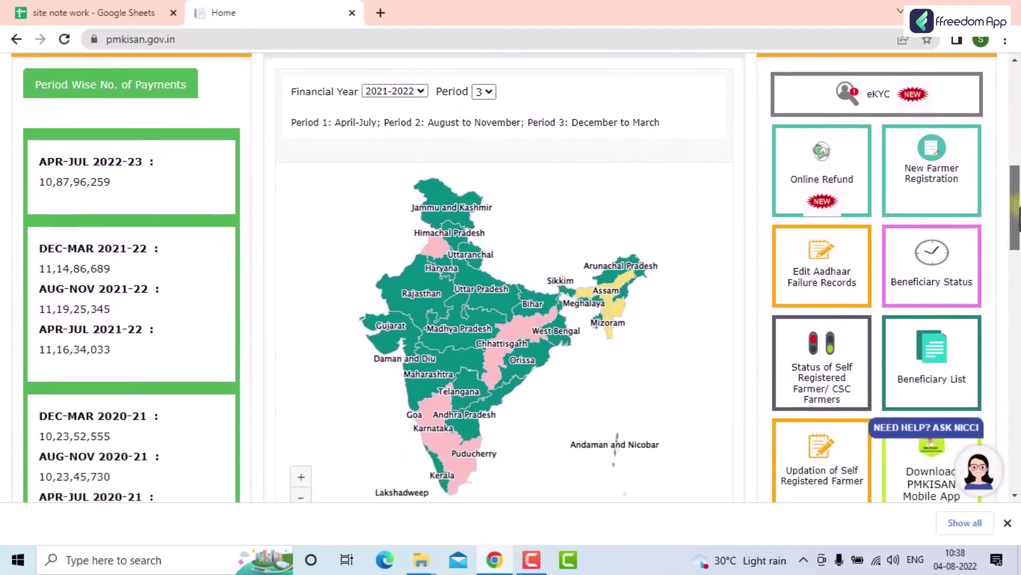
# Step: Open the rural New Farmer Registration Form (RegistrationFormnew.aspx) from the home page tile
pyautogui.scroll(2, 874, 133)
pyautogui.click(937, 303)
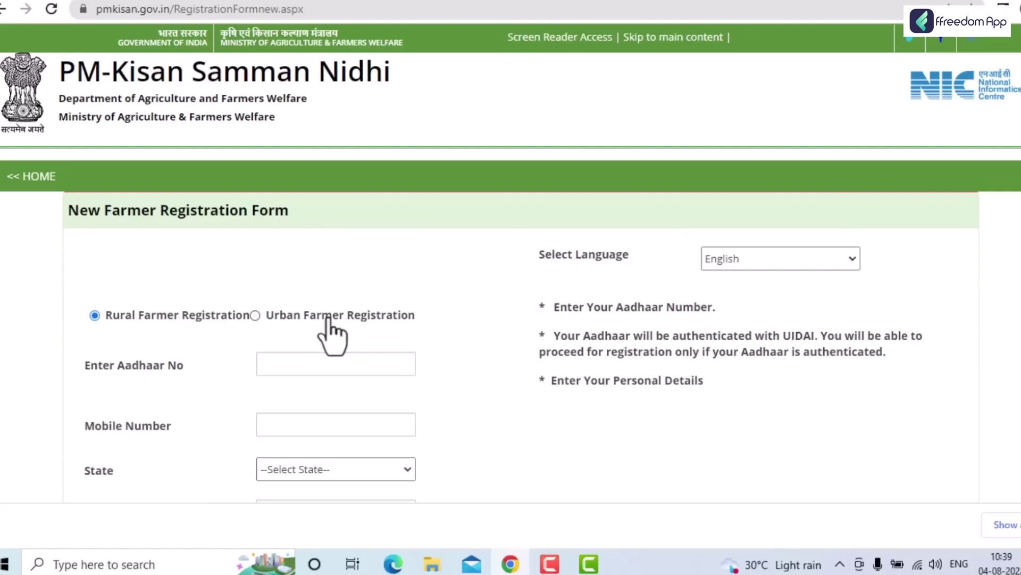
# Step: Fill in the farmer's mobile number and set the state to UTTAR PRADESH
pyautogui.scroll(-2, 333, 336)
pyautogui.write('22')
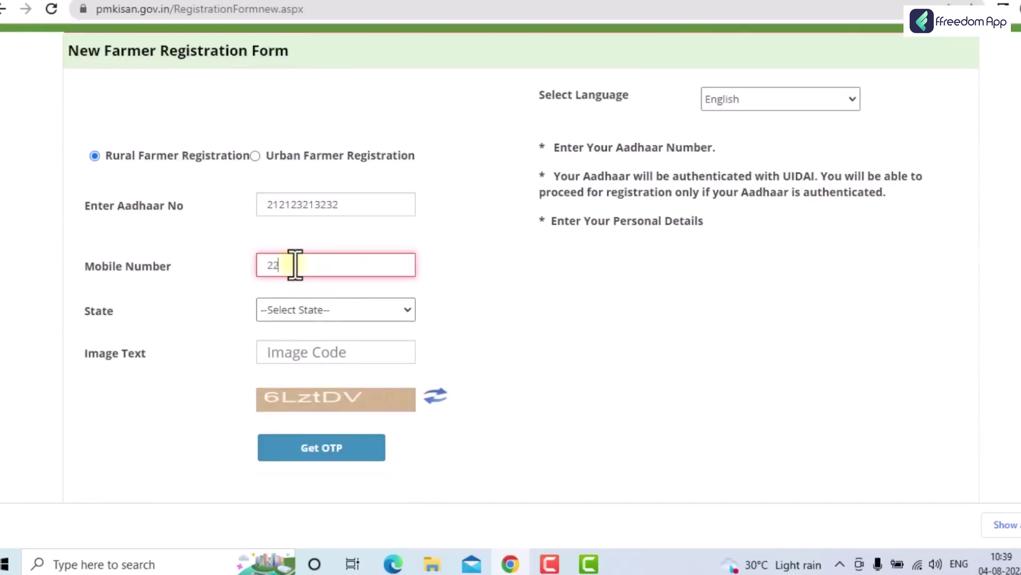
pyautogui.write('22222222')
pyautogui.click(343, 314)
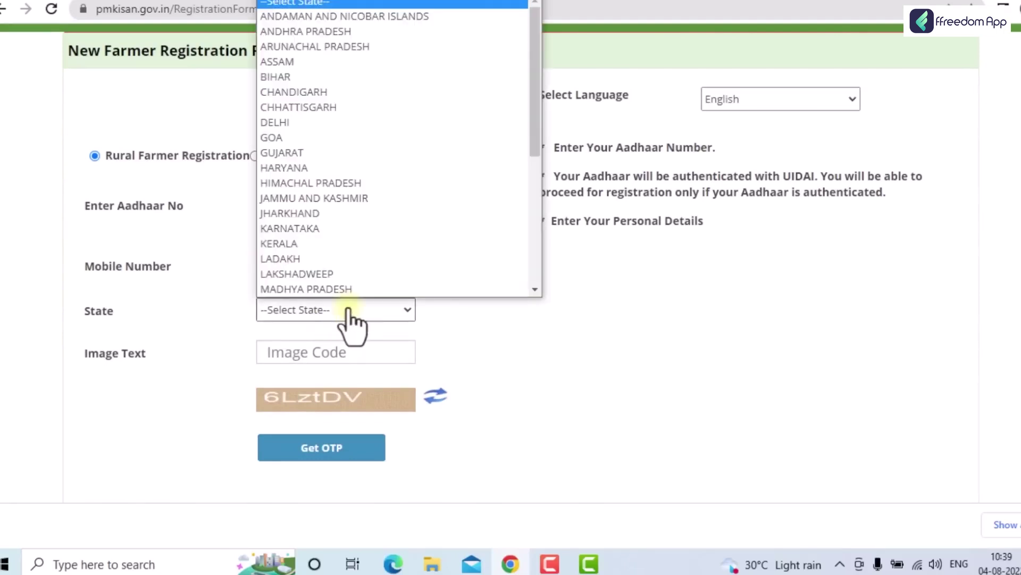
pyautogui.press('u')
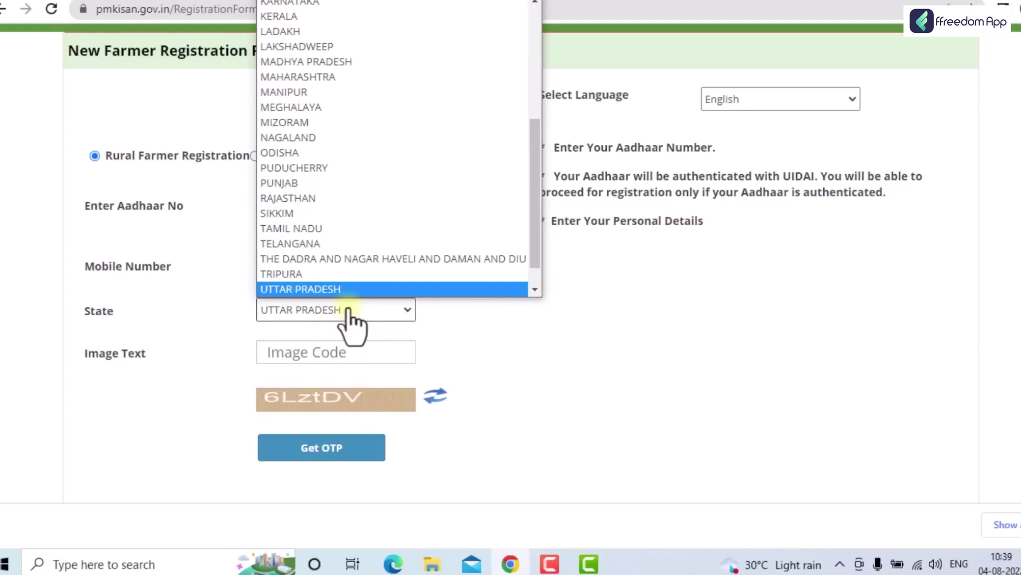
# Step: Enter the image captcha code and request an OTP for the Aadhaar
pyautogui.click(348, 318)
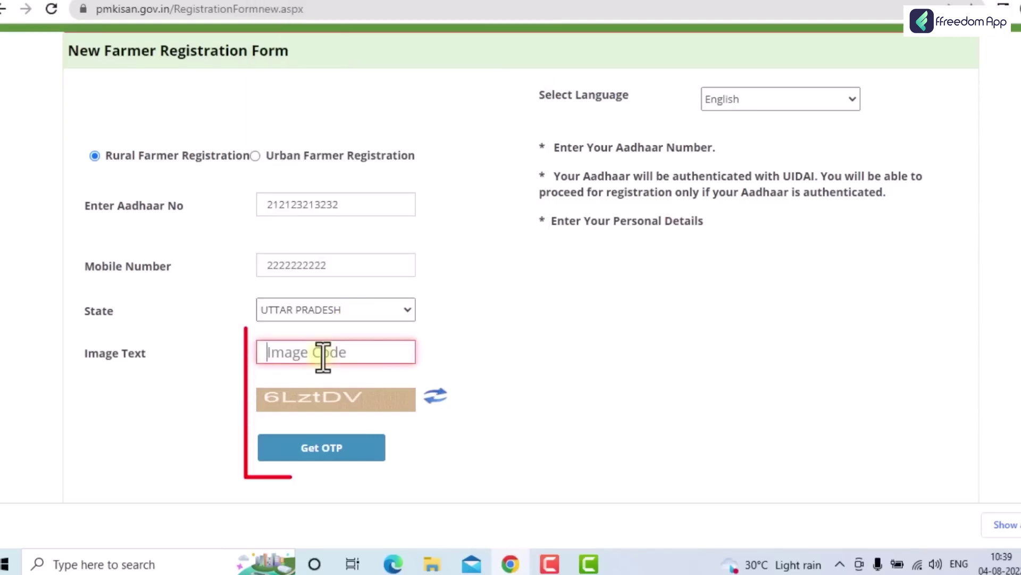
pyautogui.write('6L')
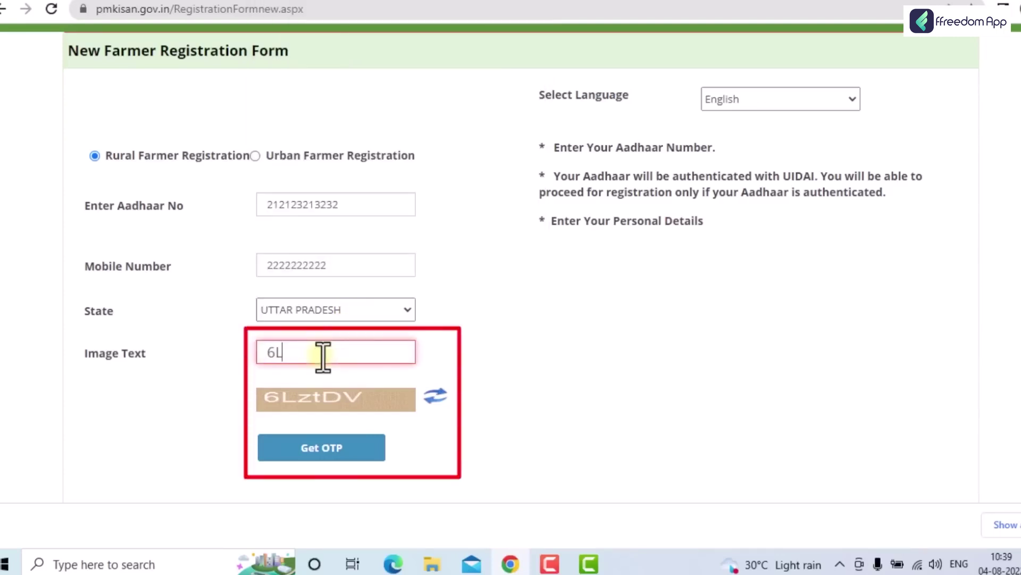
pyautogui.write('ztDV')
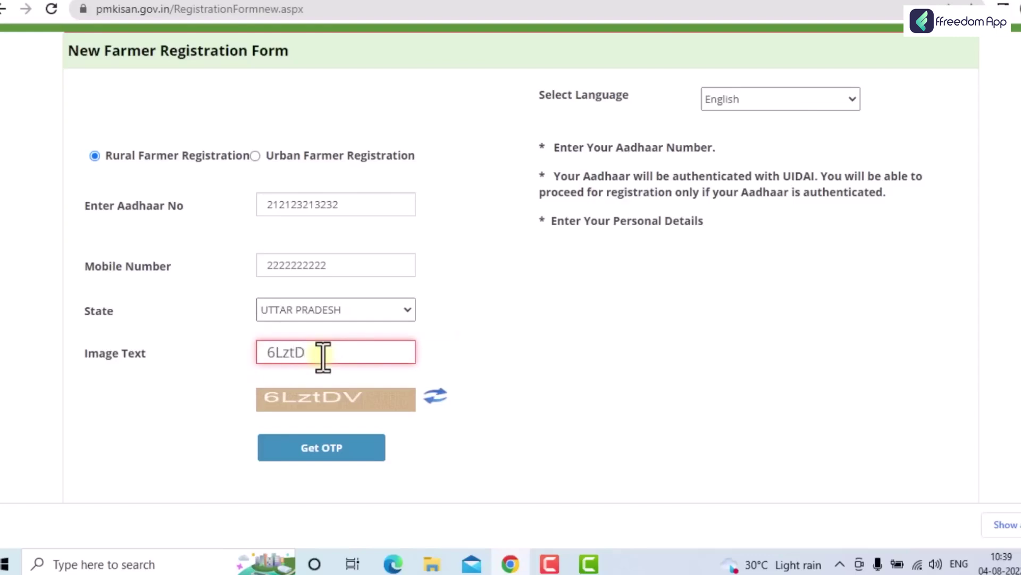
pyautogui.click(322, 450)
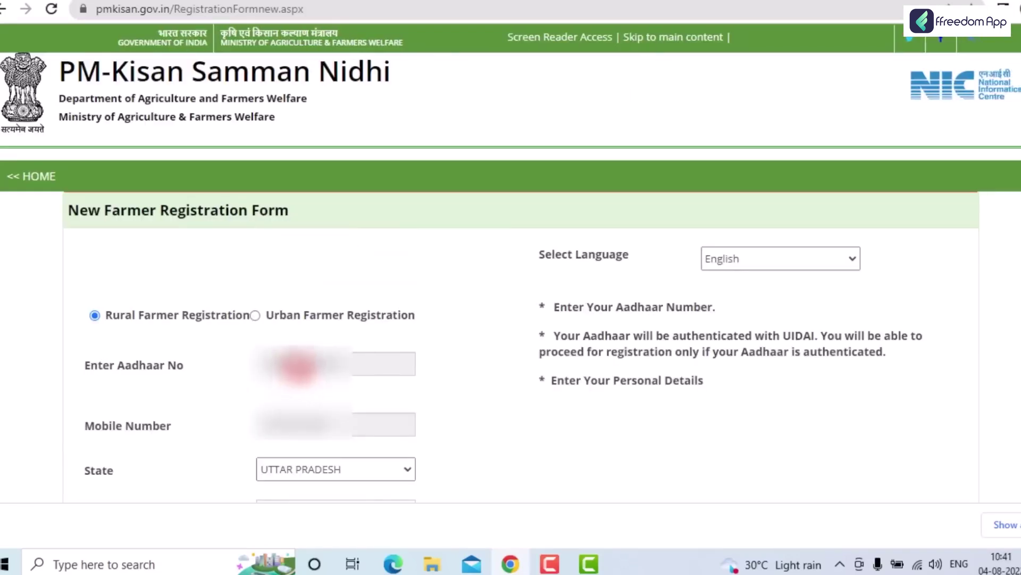
# Step: Enter the received Aadhaar OTP and verify it to load the prefilled farmer details
pyautogui.scroll(-3, 315, 351)
pyautogui.scroll(-4, 315, 351)
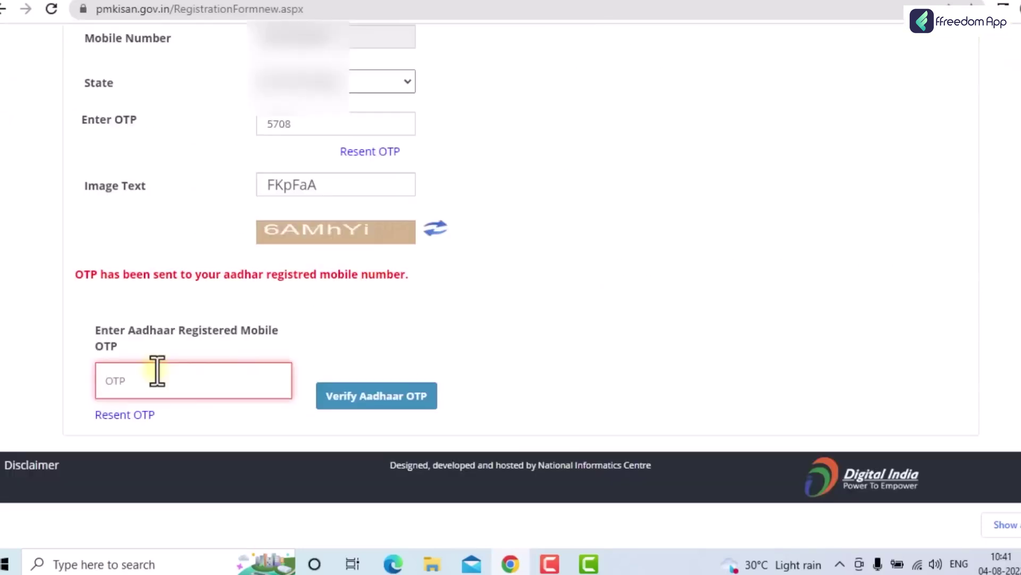
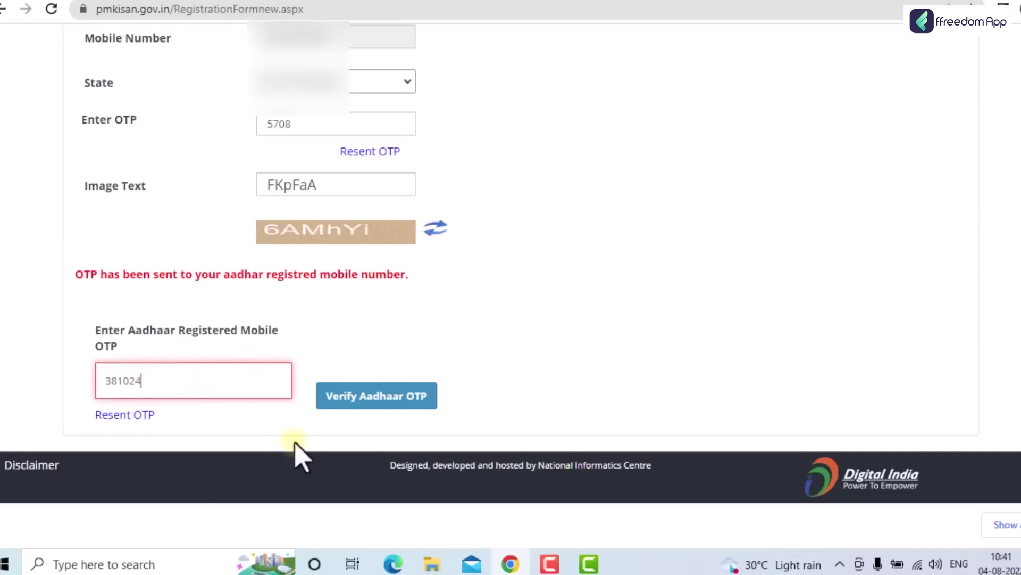
pyautogui.click(338, 399)
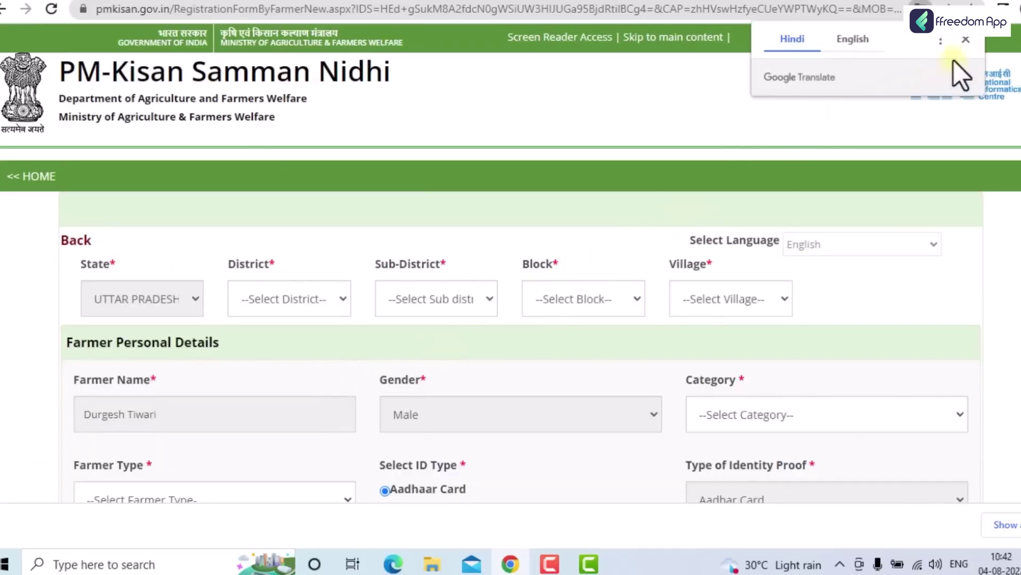
# Step: Dismiss the translate popup and set district LUCKNOW with sub-district Malihabad
pyautogui.click(967, 40)
pyautogui.scroll(-2, 510, 260)
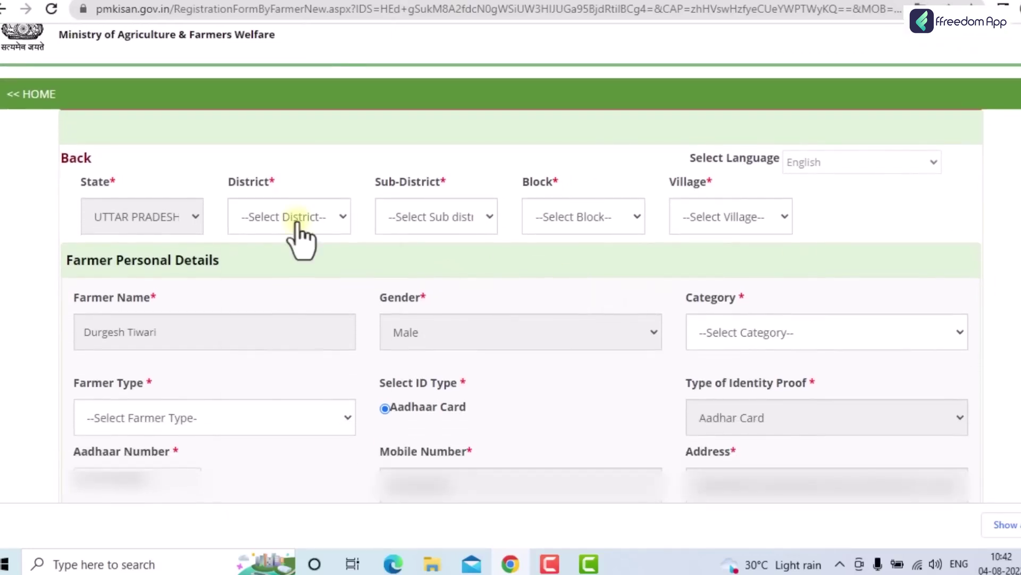
pyautogui.click(301, 240)
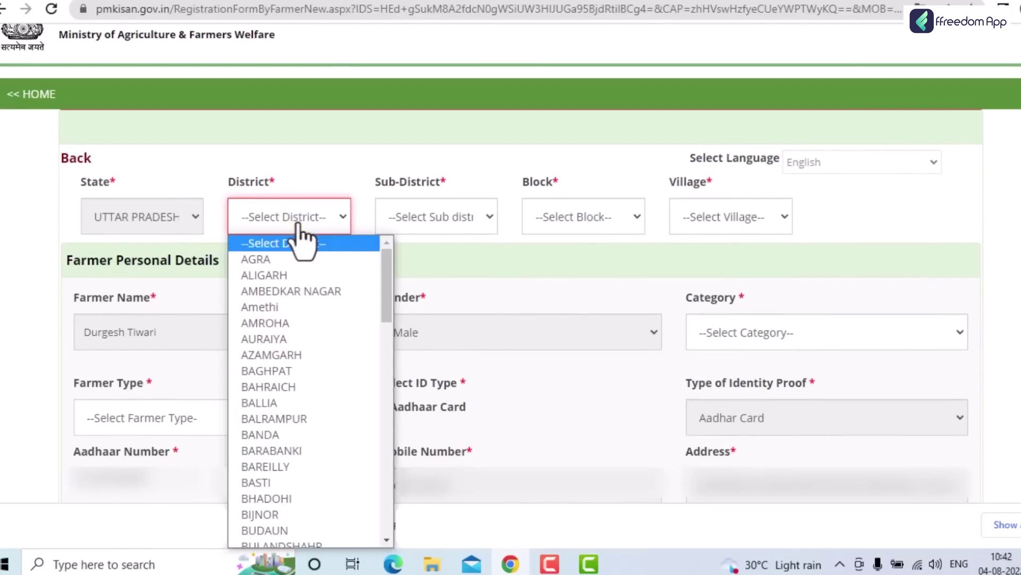
pyautogui.click(423, 226)
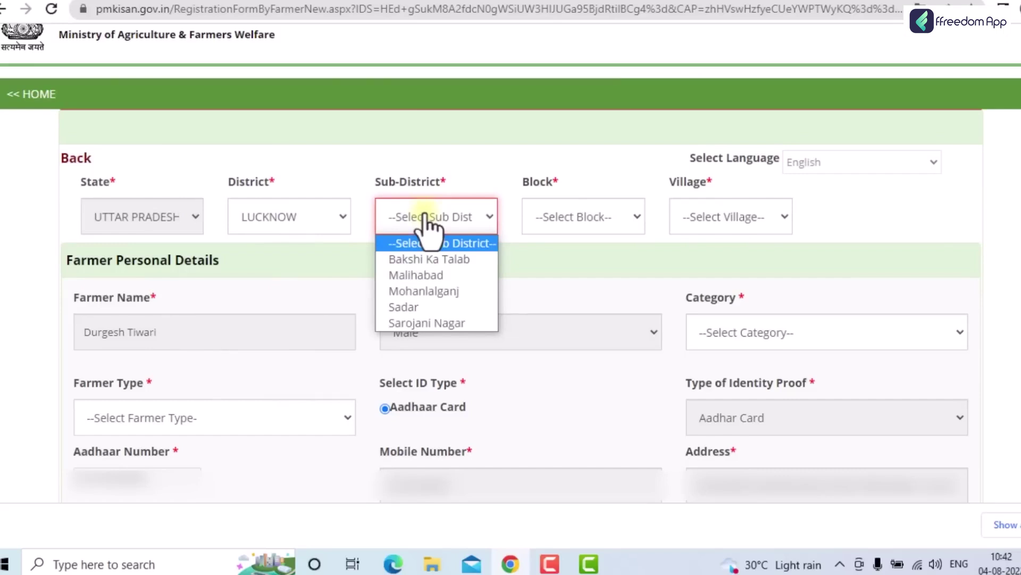
pyautogui.click(416, 275)
# Step: Set the block to MAL and the village to Aunt - (143055)
pyautogui.click(591, 227)
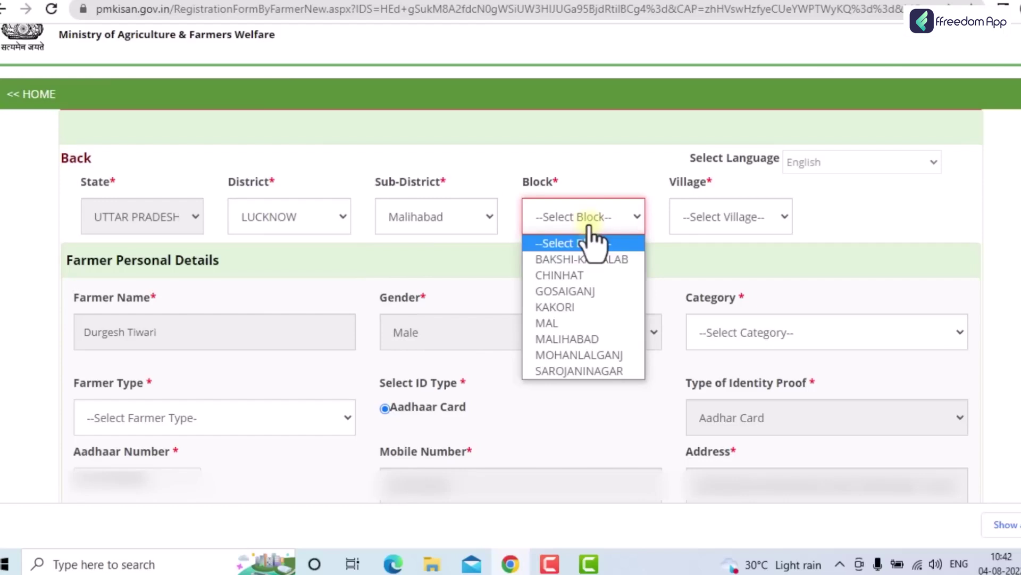
pyautogui.click(547, 323)
pyautogui.click(740, 226)
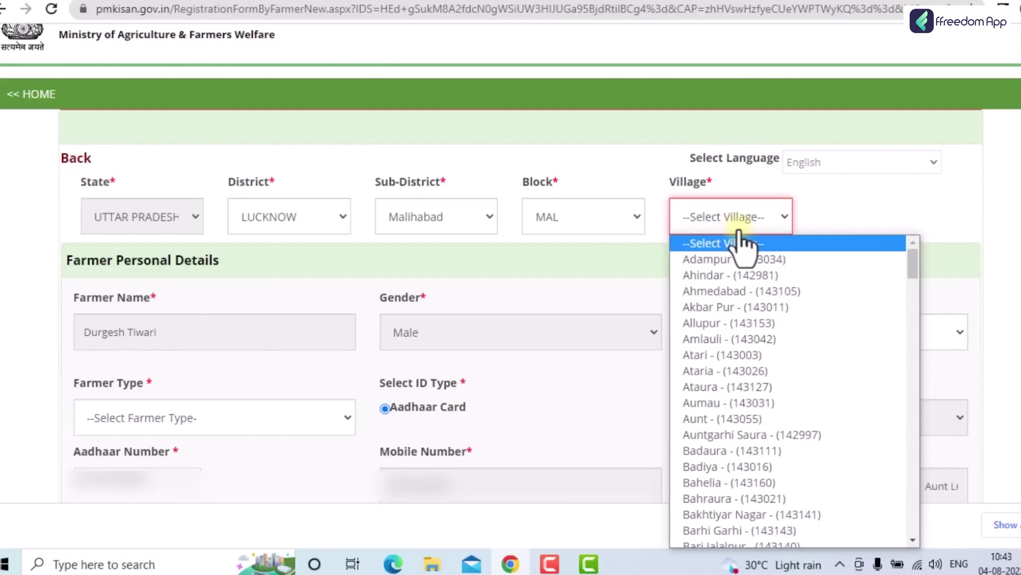
pyautogui.click(698, 419)
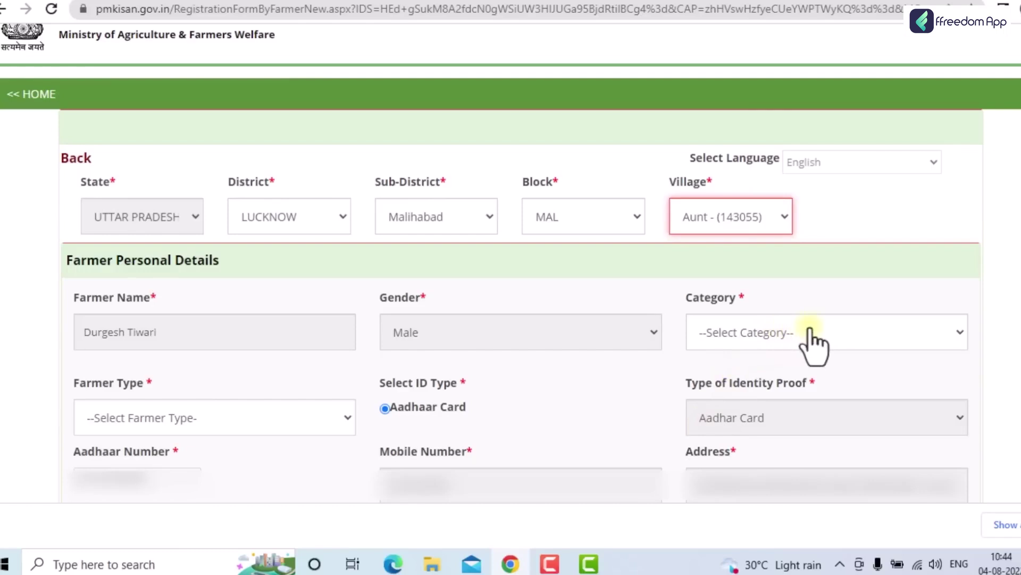
# Step: Set the farmer's category to General/Others
pyautogui.scroll(-1, 809, 324)
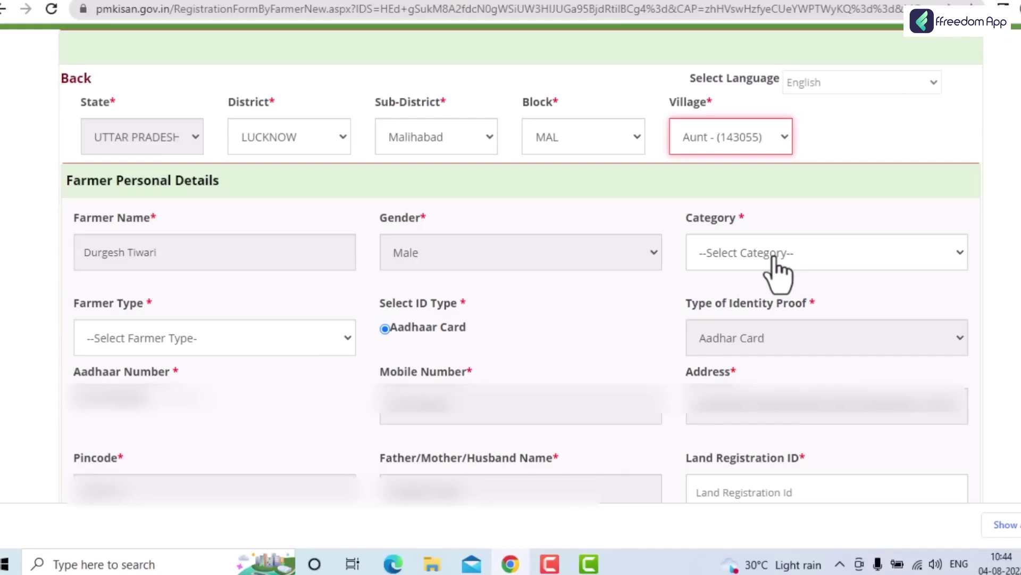
pyautogui.click(770, 255)
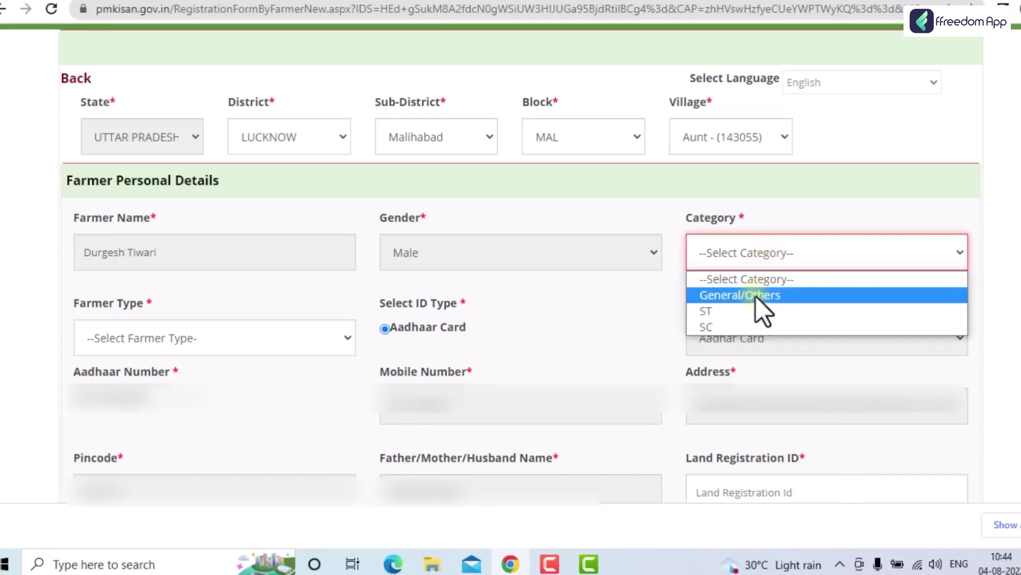
pyautogui.click(722, 299)
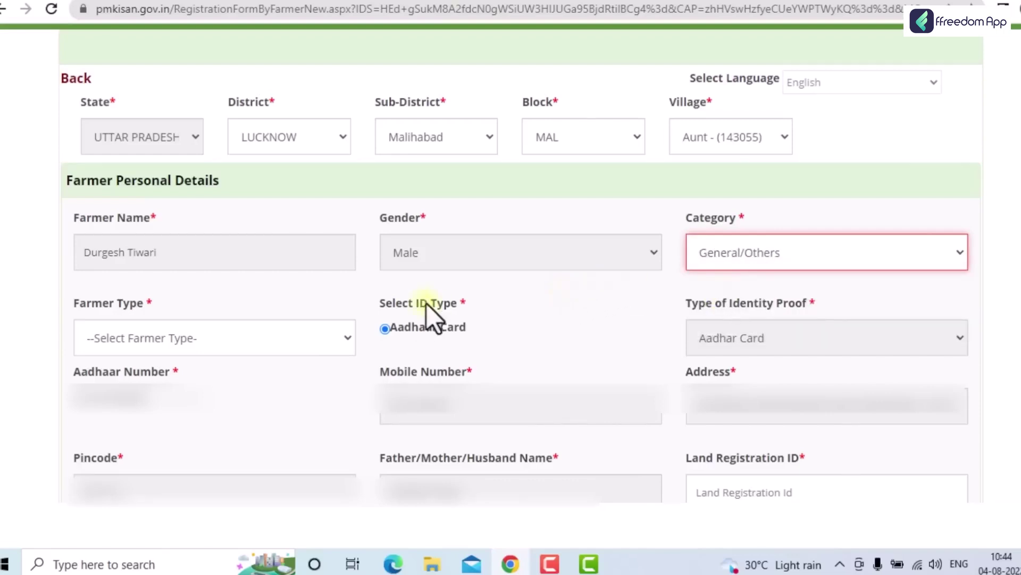
# Step: Set the farmer type to Small (1-2Ha)
pyautogui.scroll(-2, 317, 335)
pyautogui.scroll(-1, 314, 340)
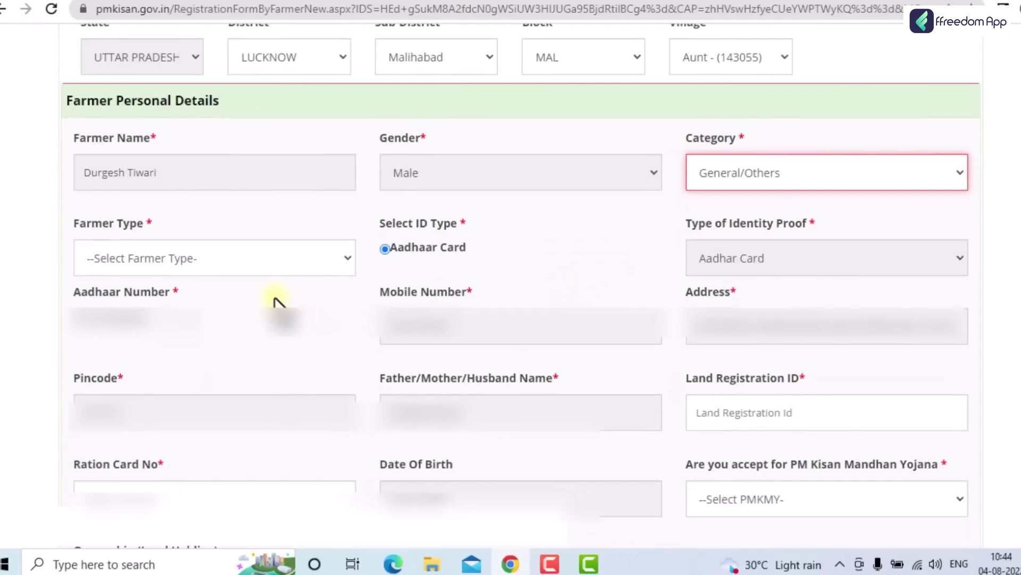
pyautogui.scroll(-2, 277, 299)
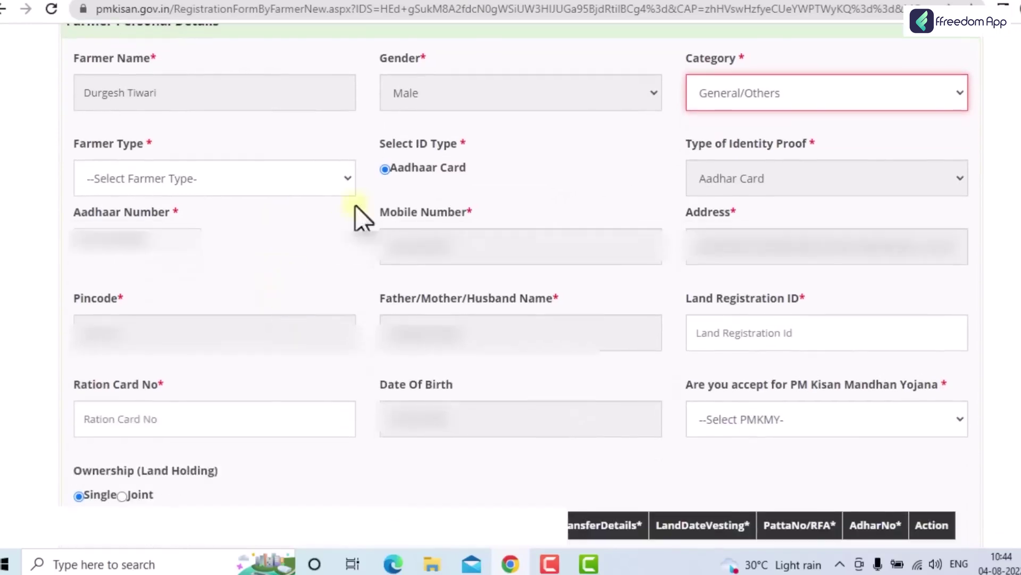
pyautogui.click(316, 181)
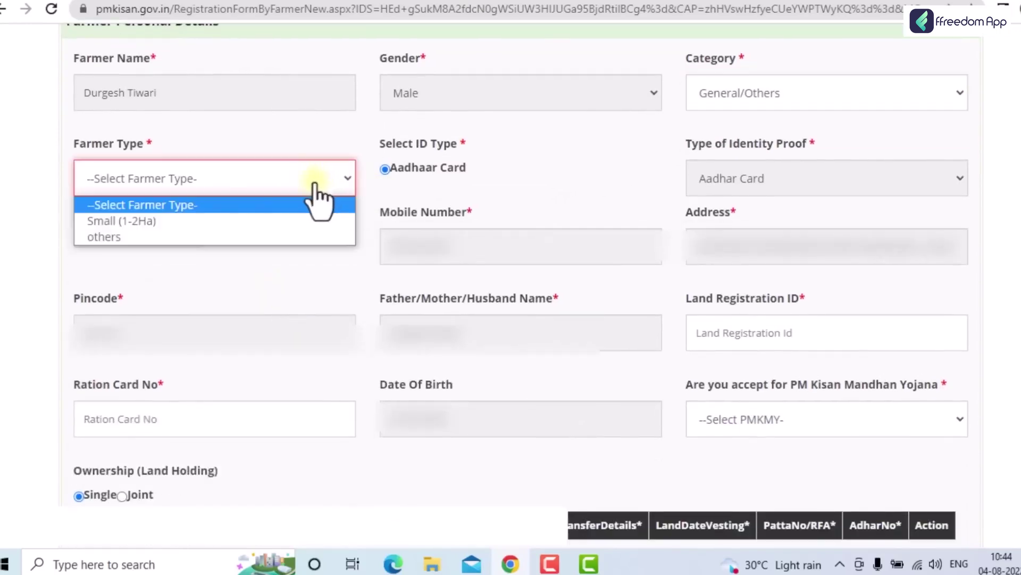
pyautogui.click(178, 220)
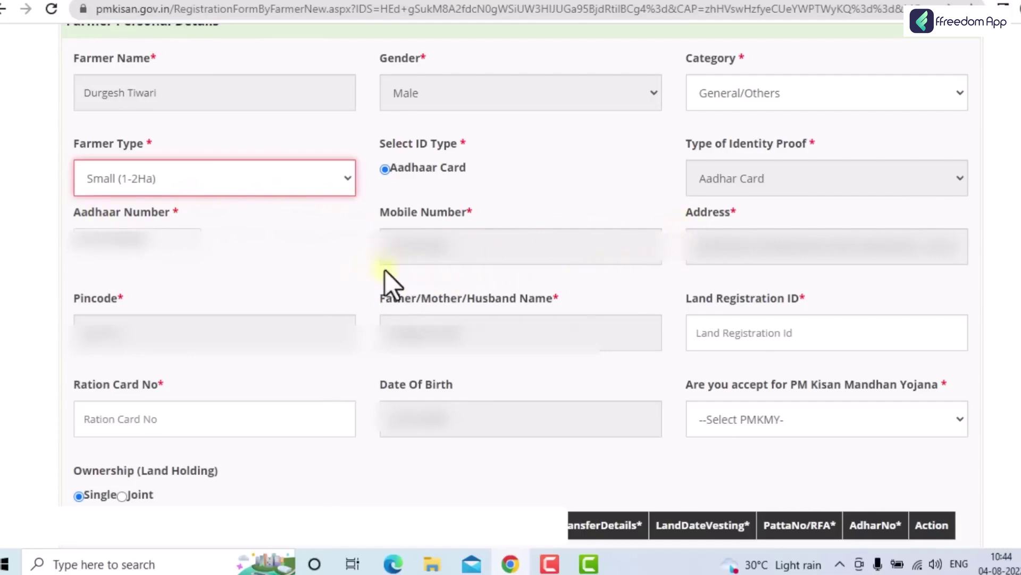
pyautogui.scroll(-2, 528, 280)
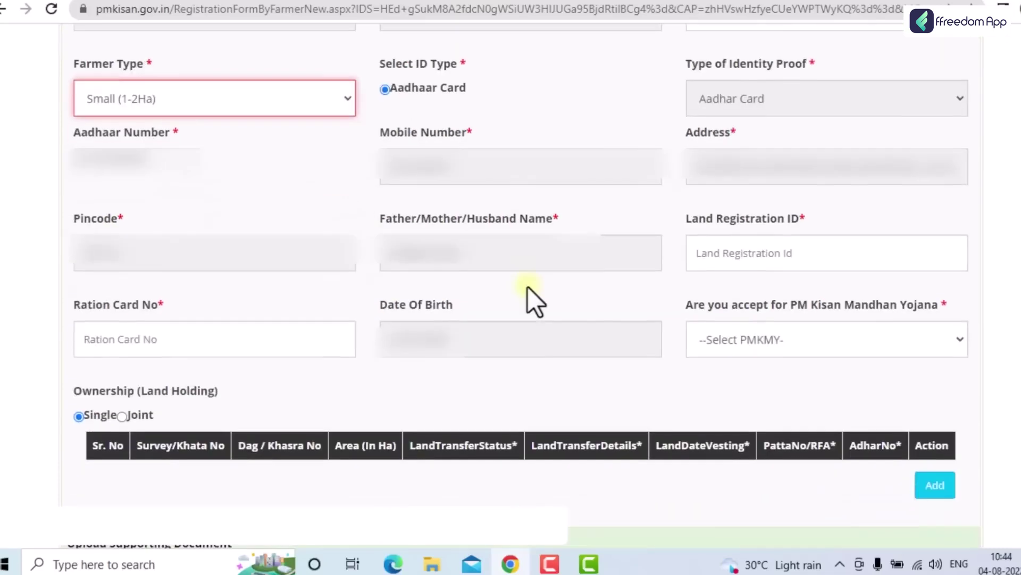
# Step: Enter Land Registration ID 12345 and paste in the ration card number
pyautogui.scroll(-2, 527, 302)
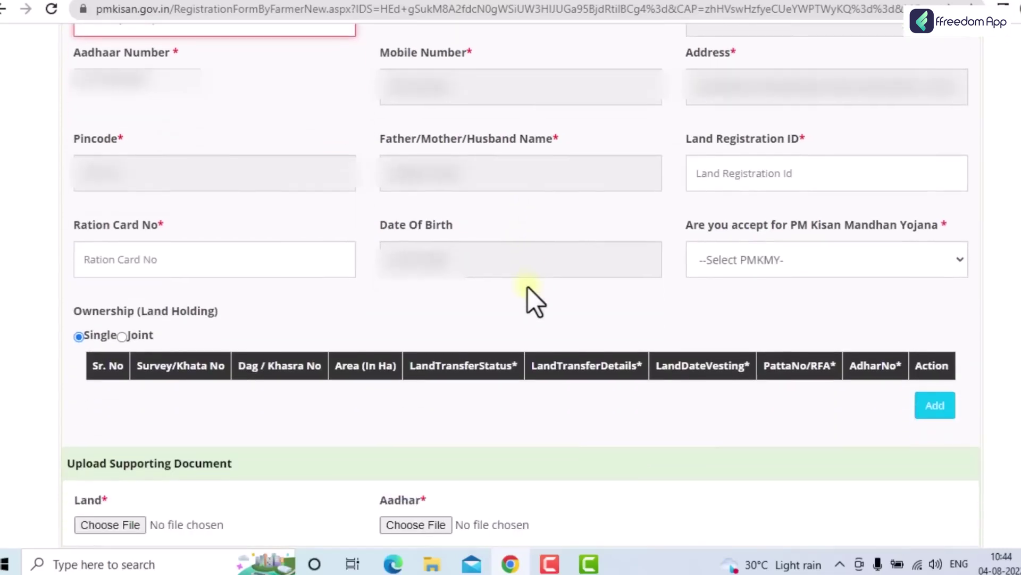
pyautogui.click(727, 180)
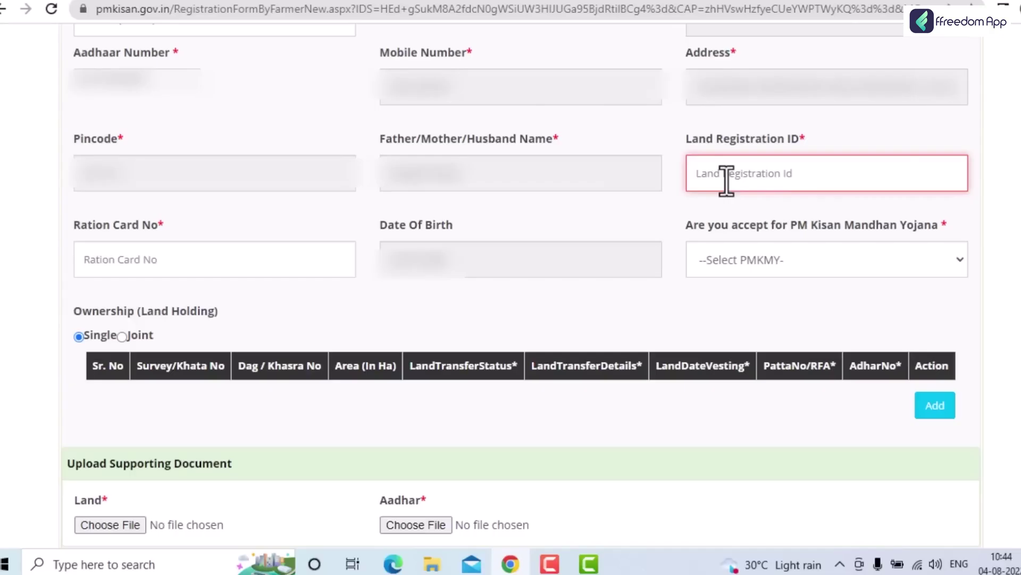
pyautogui.write('12345')
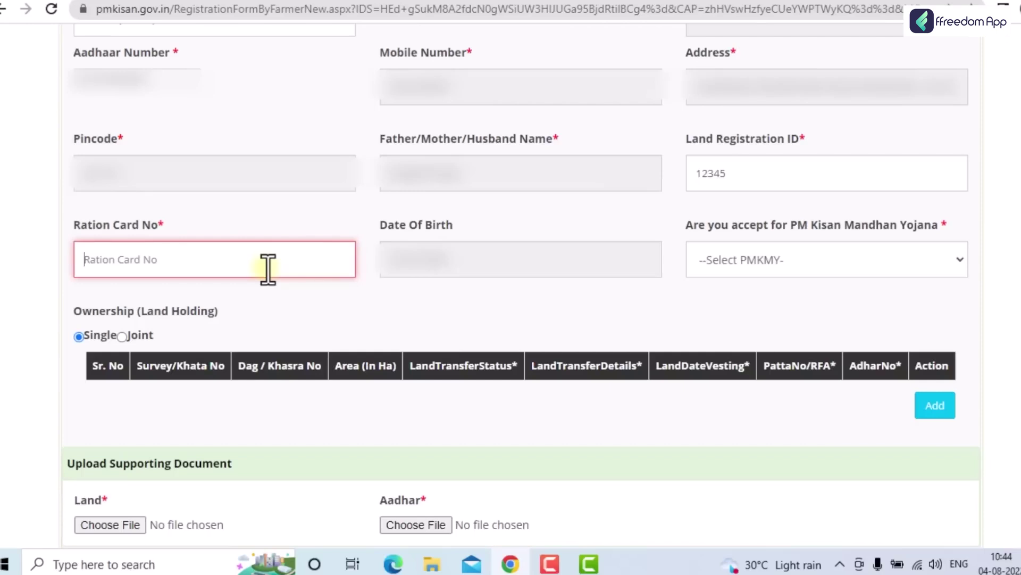
pyautogui.hotkey('ctrl', 'v')
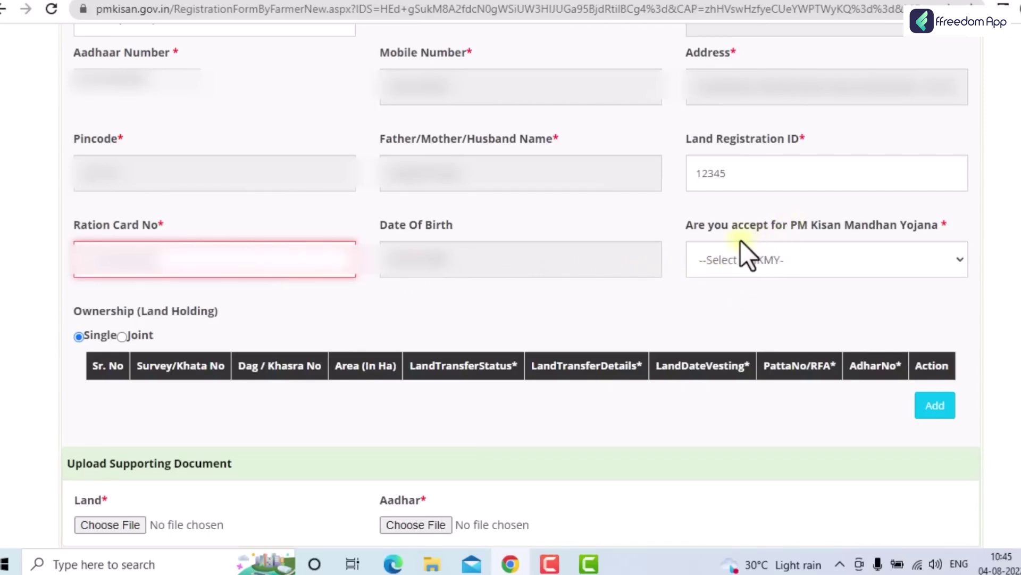
# Step: Choose Yes for PM Kisan Mandhan Yojana and move down to the land-holding details
pyautogui.click(811, 265)
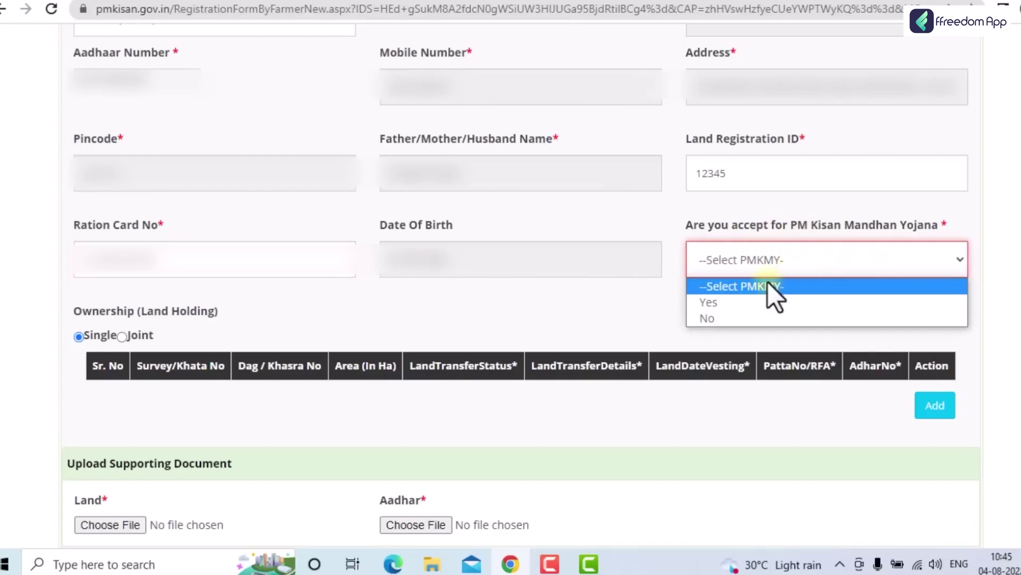
pyautogui.click(743, 304)
pyautogui.scroll(-2, 581, 294)
pyautogui.scroll(-1, 580, 294)
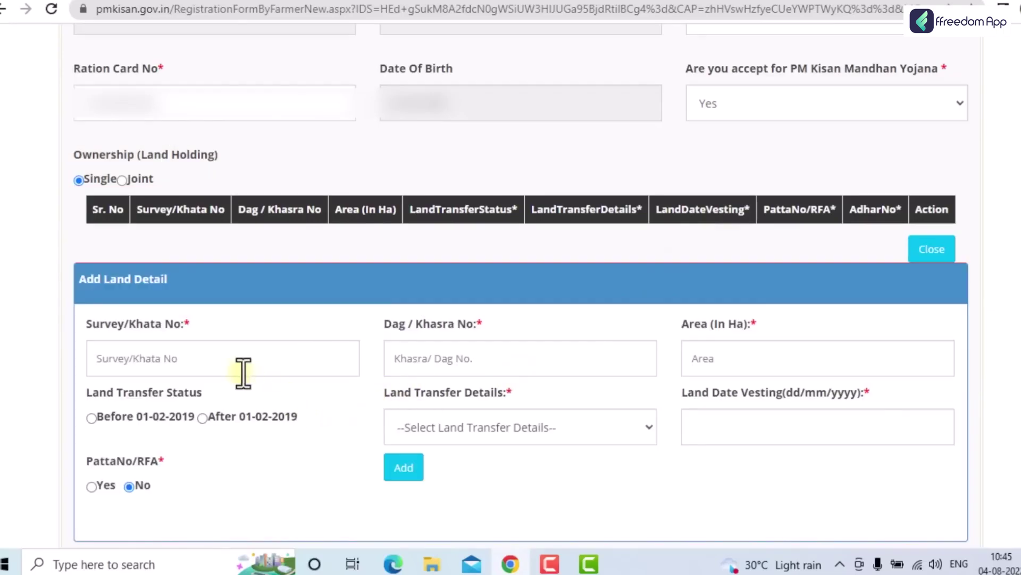
# Step: Enter Survey/Khata No 12, Dag/Khasra No 1 and an area of 0.196 Ha
pyautogui.click(222, 361)
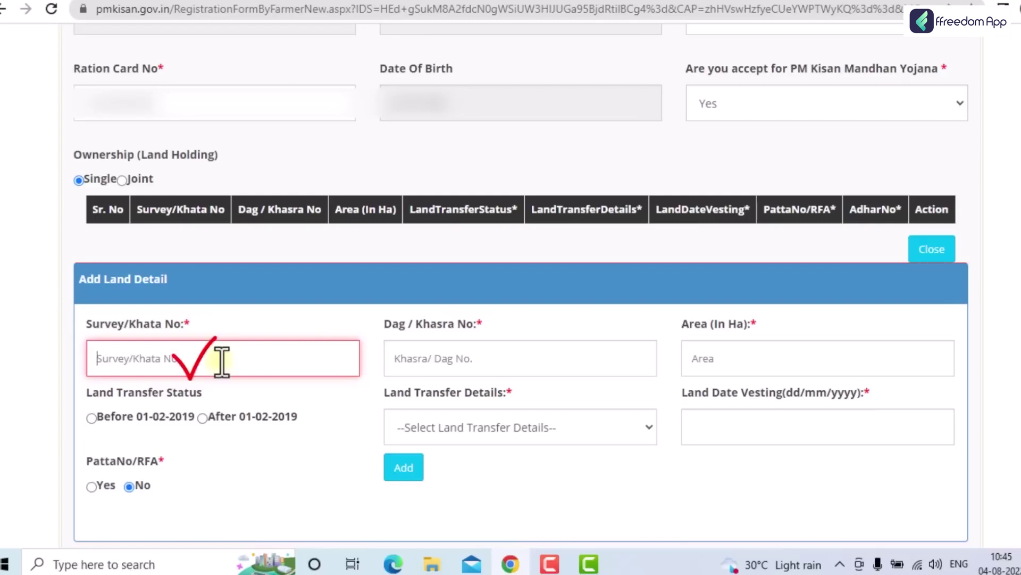
pyautogui.write('12')
pyautogui.click(409, 357)
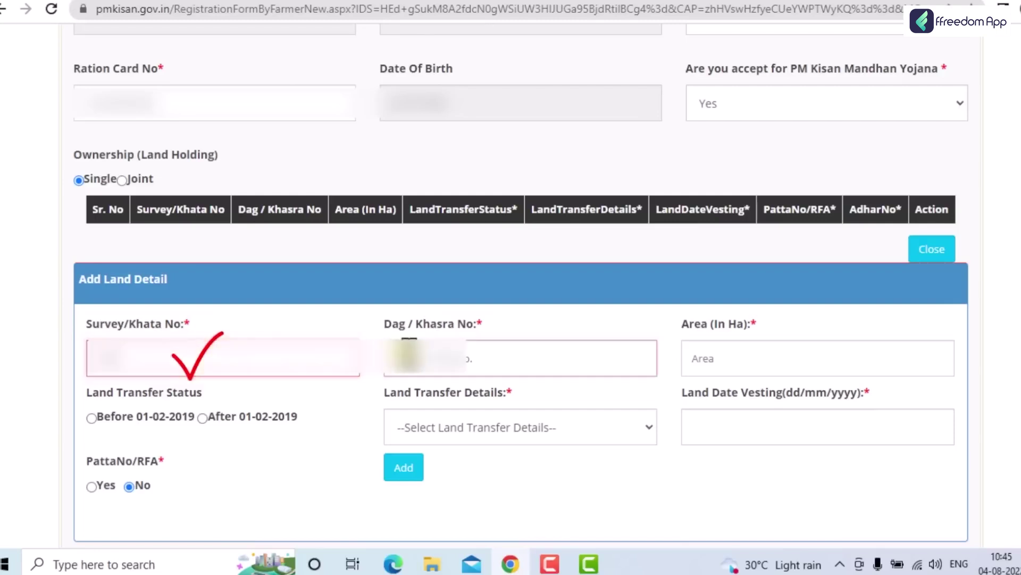
pyautogui.write('1')
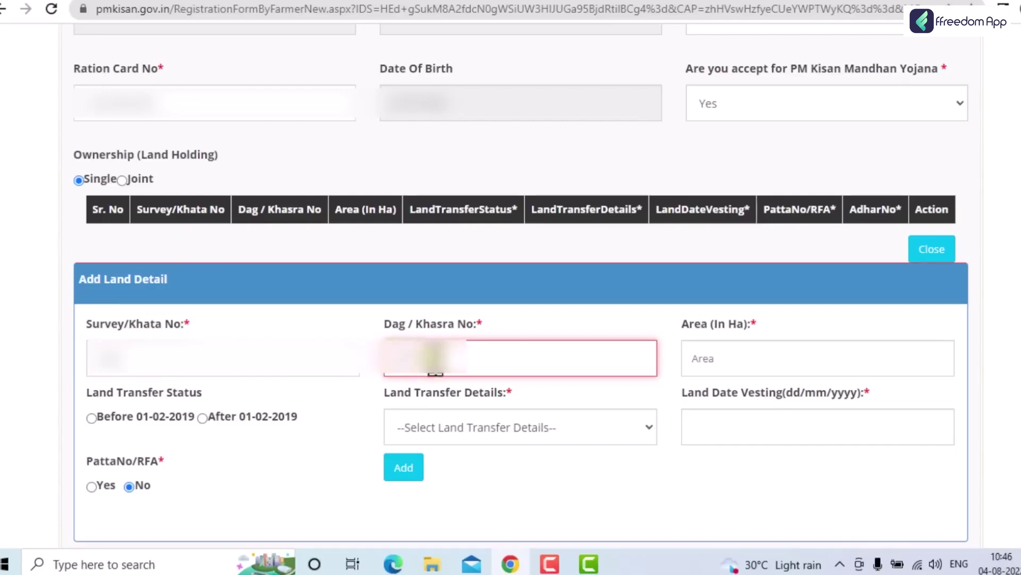
pyautogui.click(700, 354)
pyautogui.scroll(-1, 701, 354)
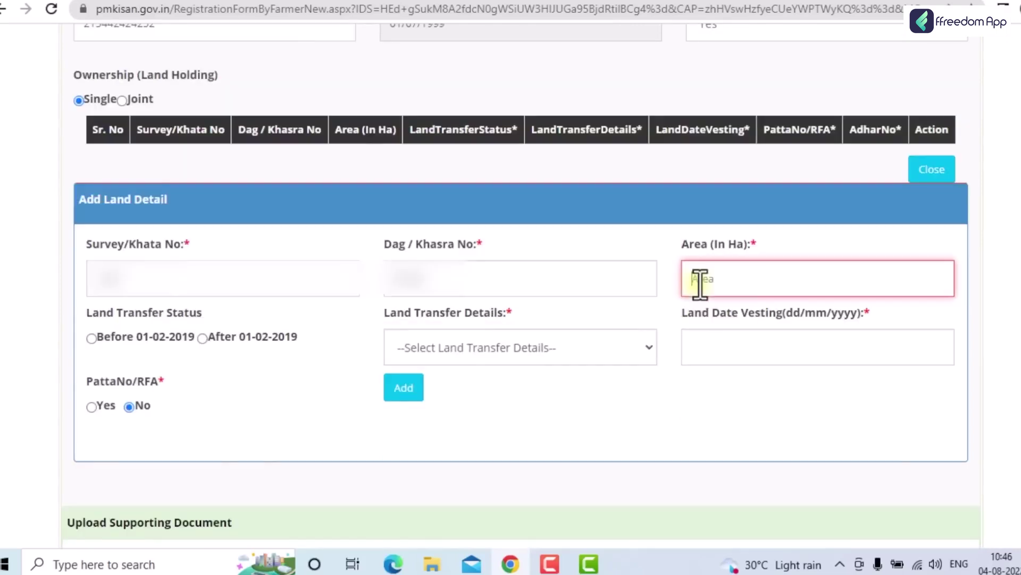
pyautogui.write('0.196')
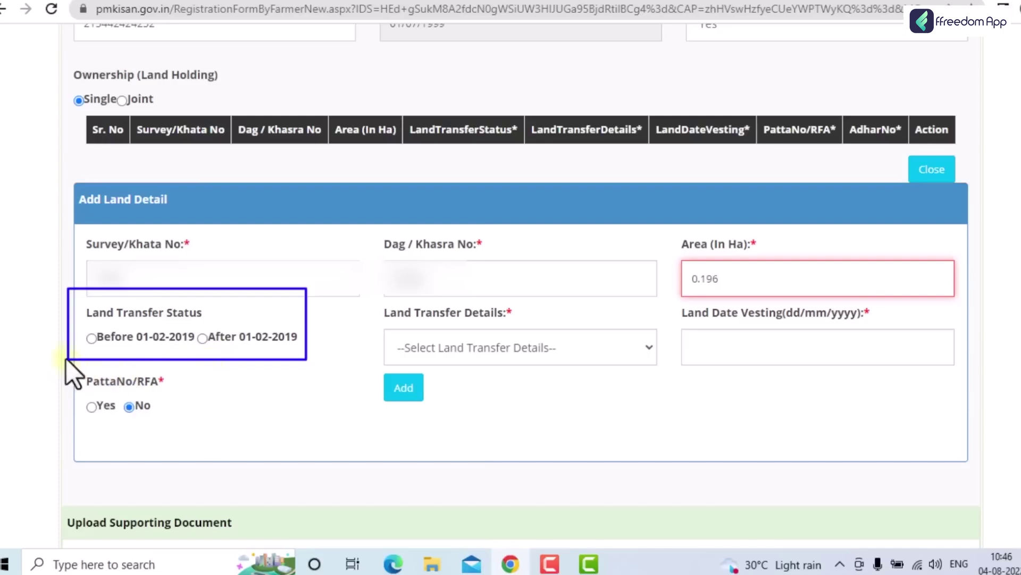
# Step: Mark the land as transferred before 01-02-2019 through Death of Father
pyautogui.click(92, 339)
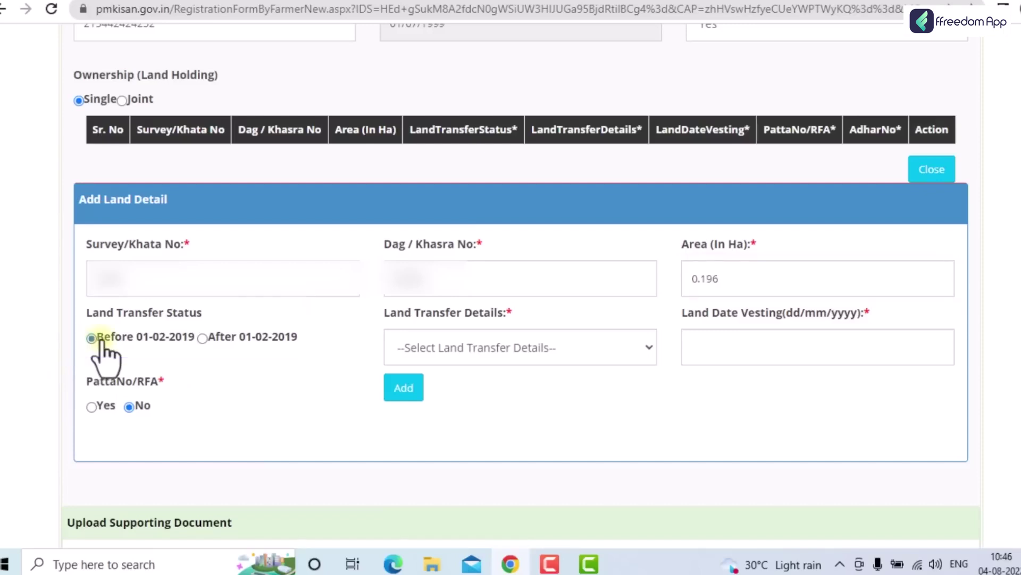
pyautogui.click(566, 357)
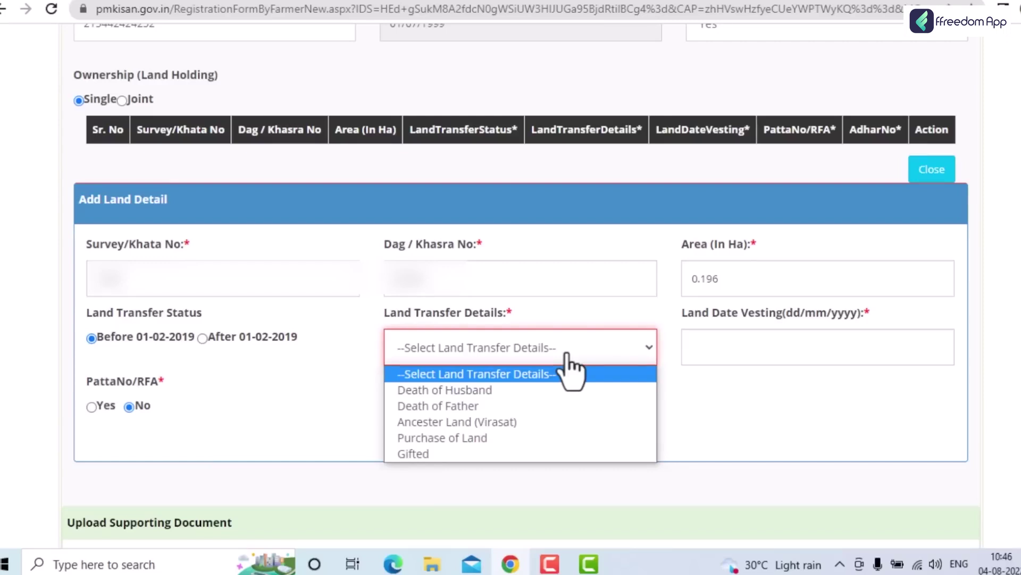
pyautogui.click(467, 406)
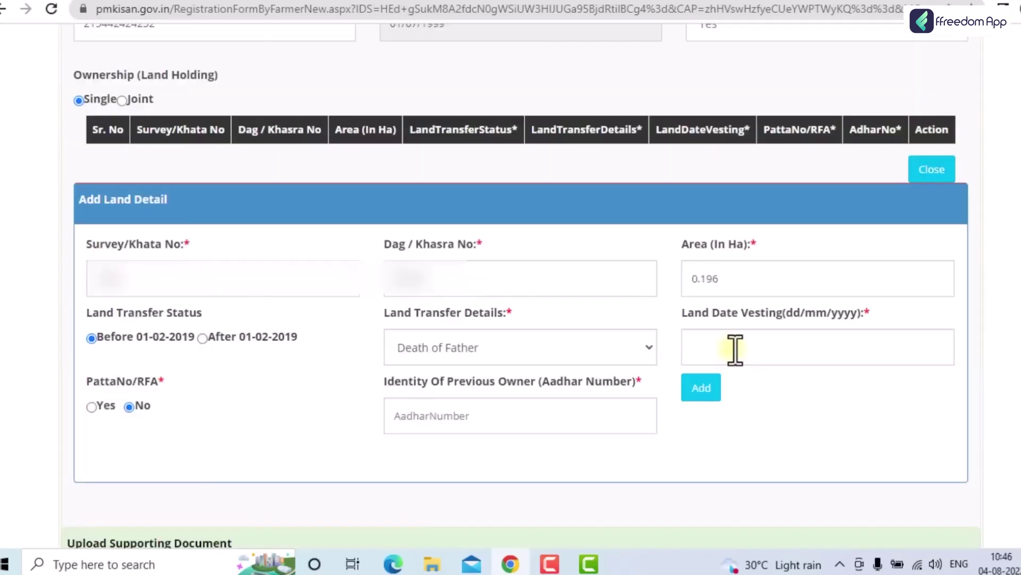
# Step: Set the land vesting date to 17/08/2020
pyautogui.click(735, 350)
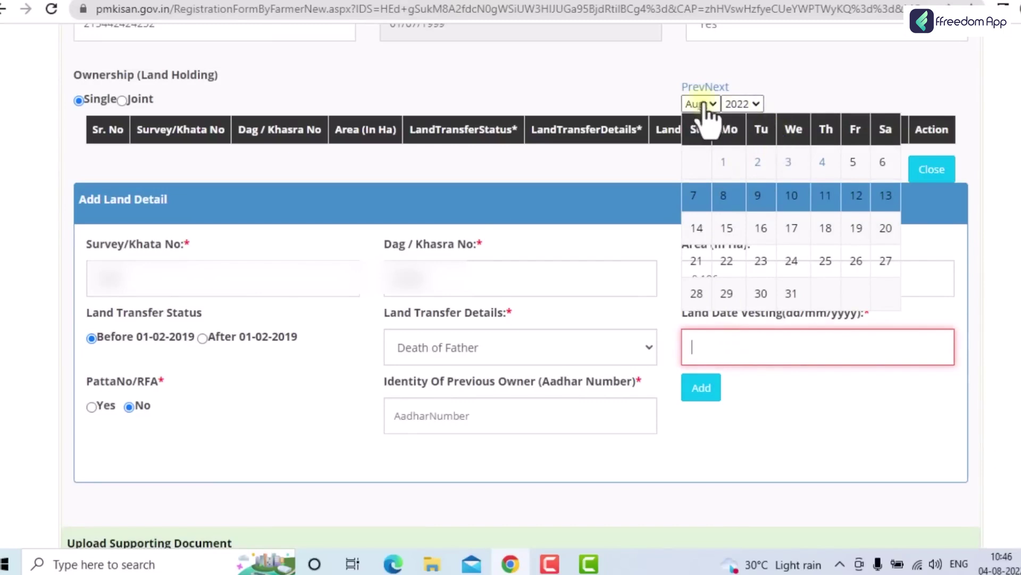
pyautogui.click(747, 106)
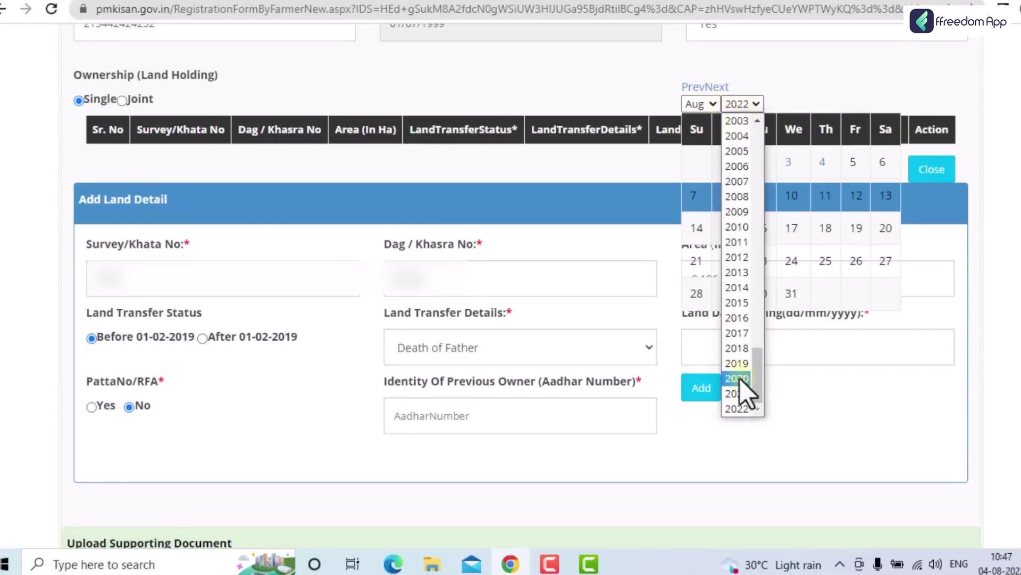
pyautogui.click(739, 378)
pyautogui.click(791, 228)
pyautogui.scroll(-3, 430, 235)
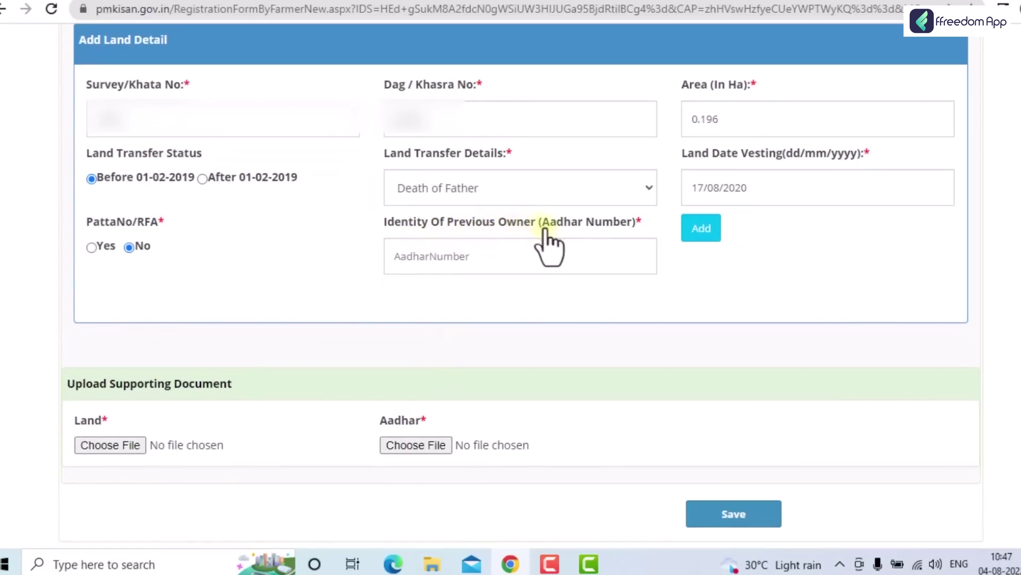
# Step: Paste the previous owner's Aadhaar number and add the land record to the table
pyautogui.click(512, 266)
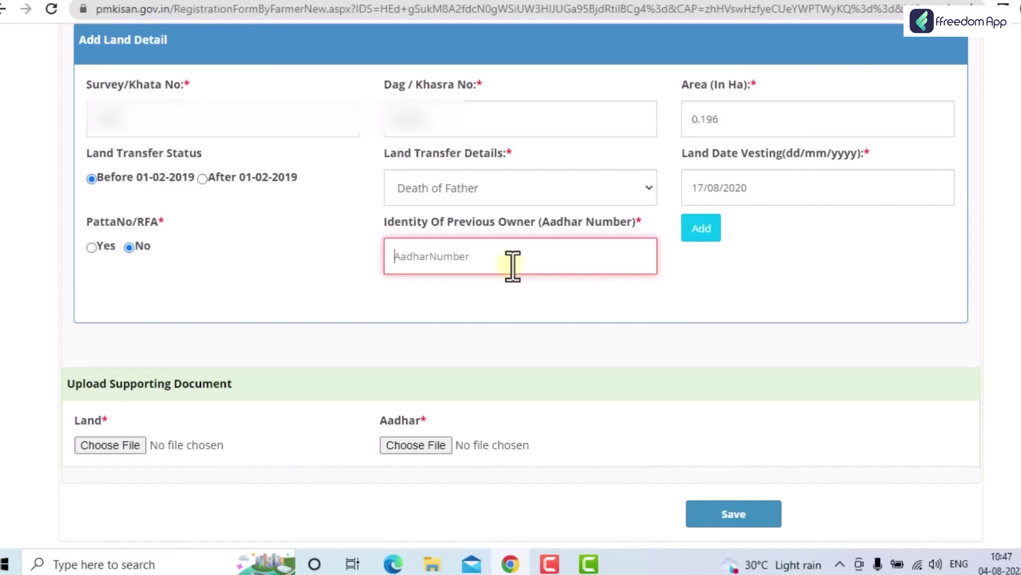
pyautogui.hotkey('ctrl', 'v')
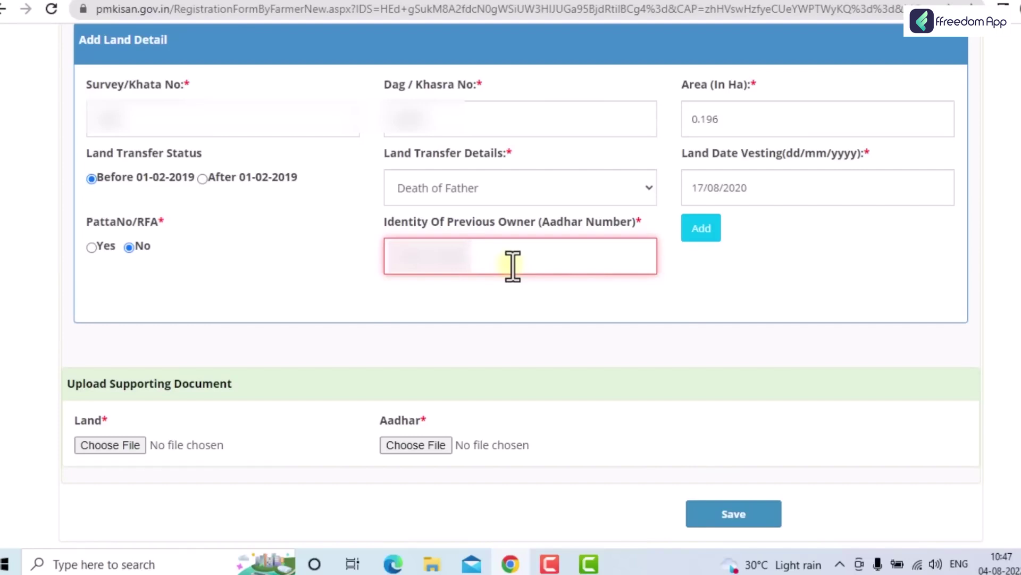
pyautogui.click(695, 234)
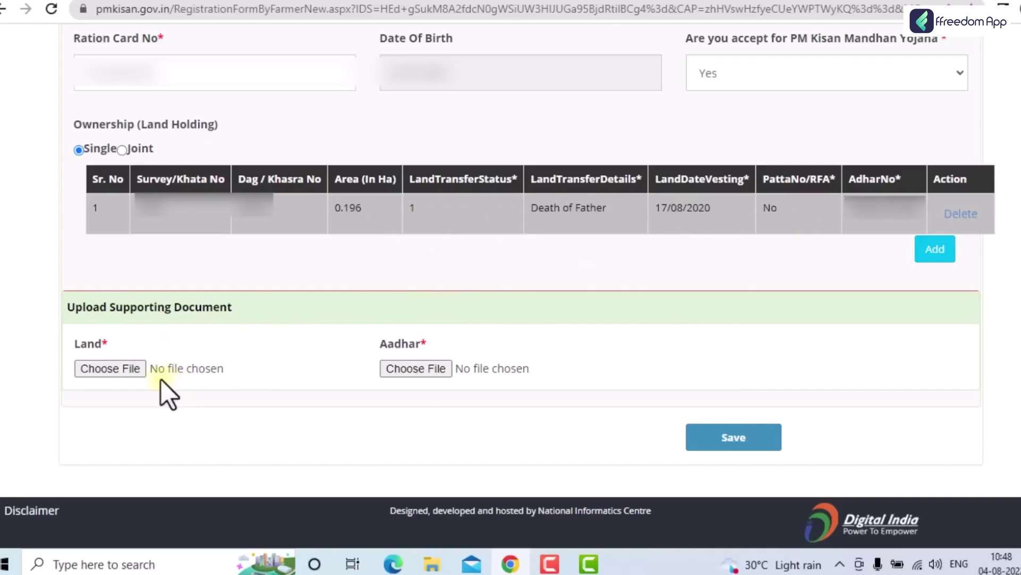
# Step: Attach AADHARCARDAD.jpeg as the land document and pick a file for the Aadhaar document
pyautogui.click(117, 369)
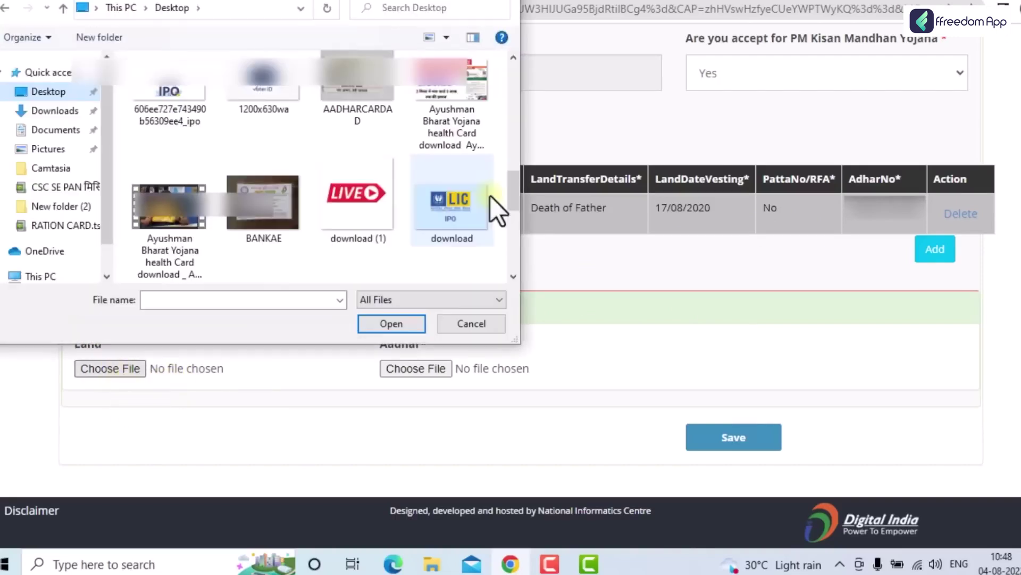
pyautogui.doubleClick(413, 80)
pyautogui.click(425, 368)
pyautogui.scroll(-3, 253, 114)
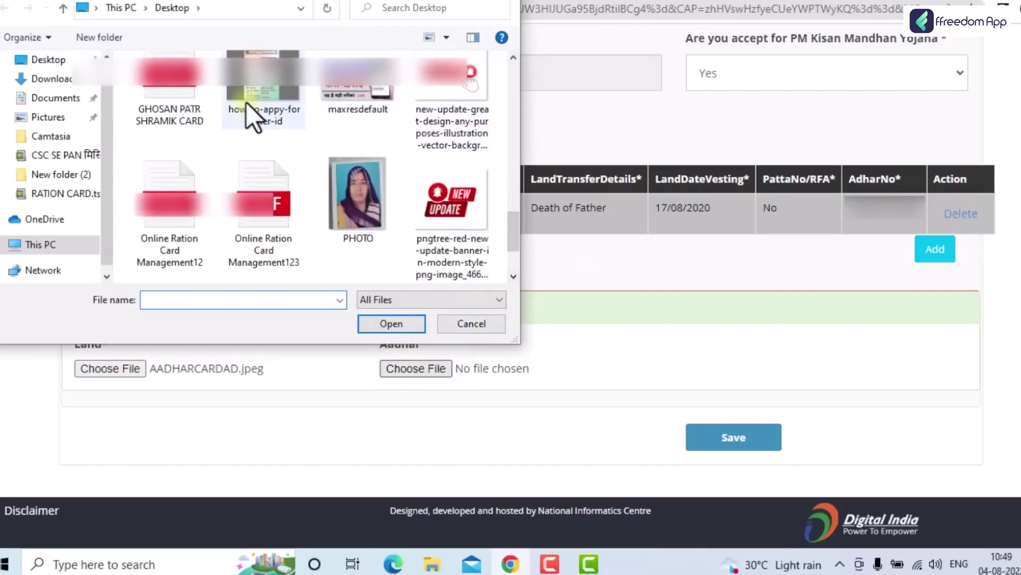
pyautogui.doubleClick(254, 114)
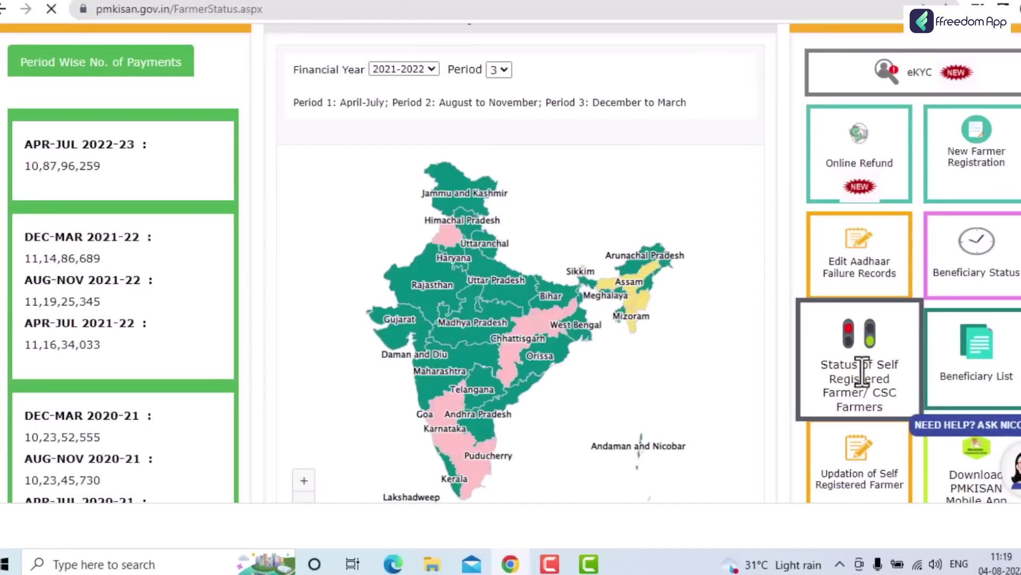